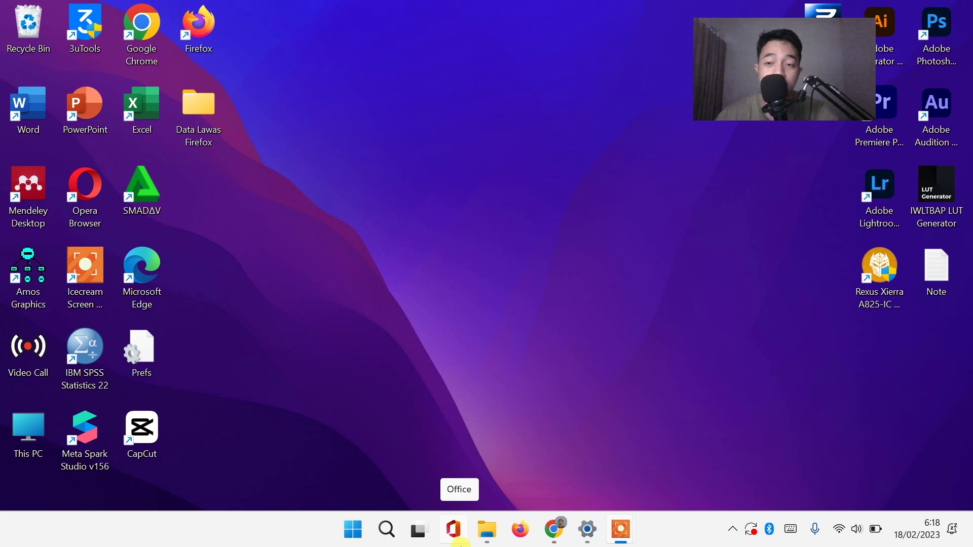
Open File Explorer, view the properties of This PC, and open the advanced system settings
double_click(143, 437)
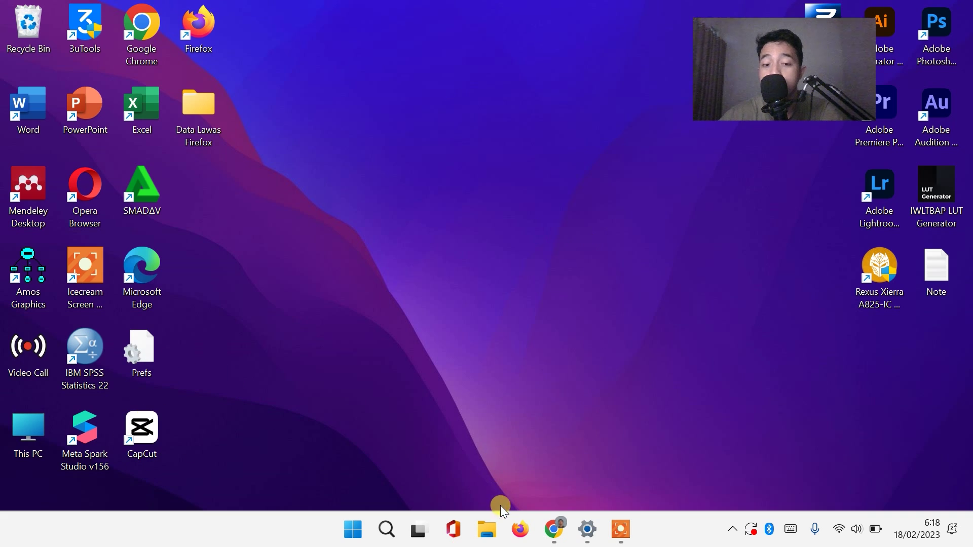
left_click(501, 537)
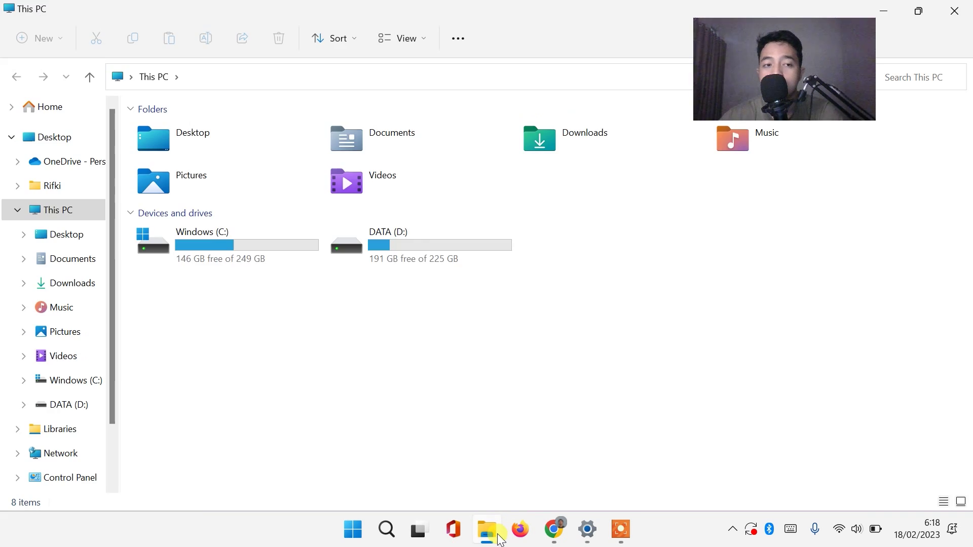
right_click(65, 211)
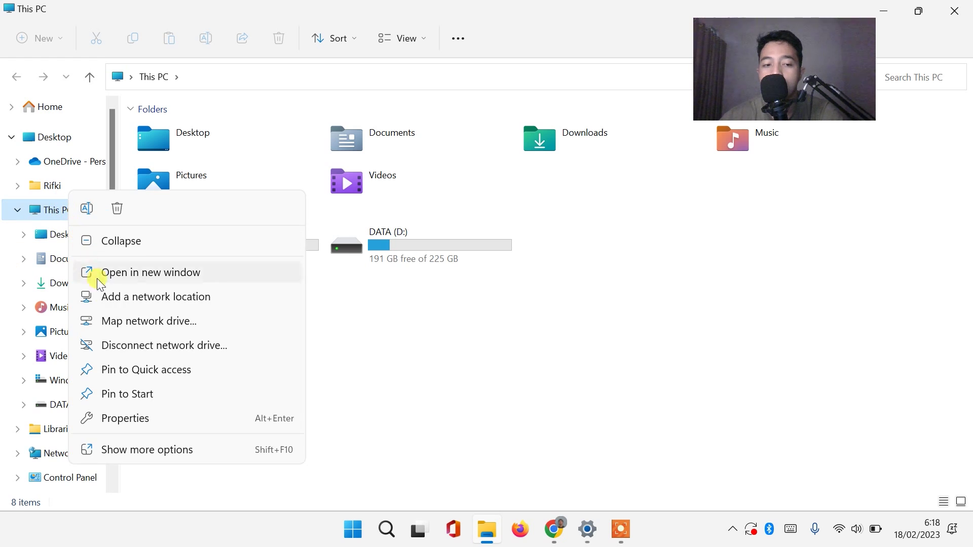
left_click(140, 427)
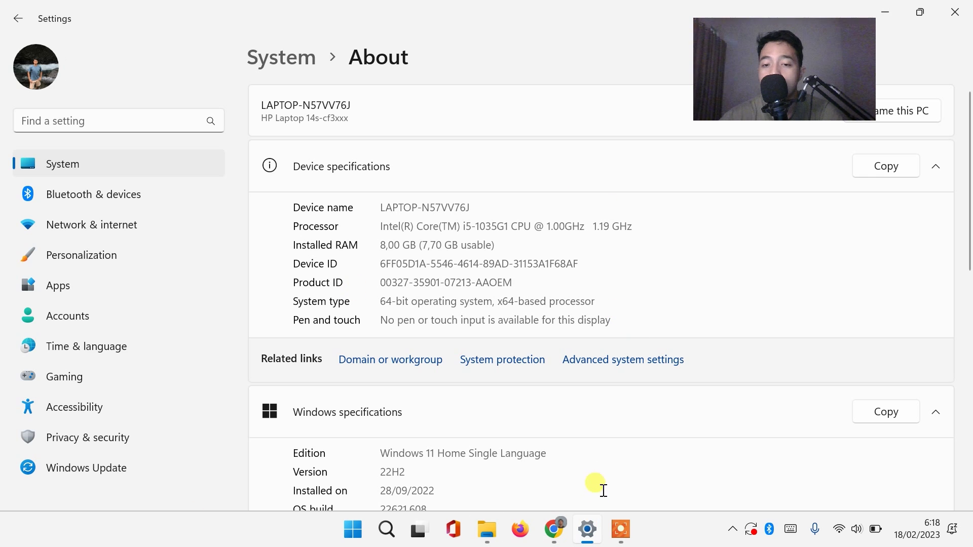
left_click(639, 373)
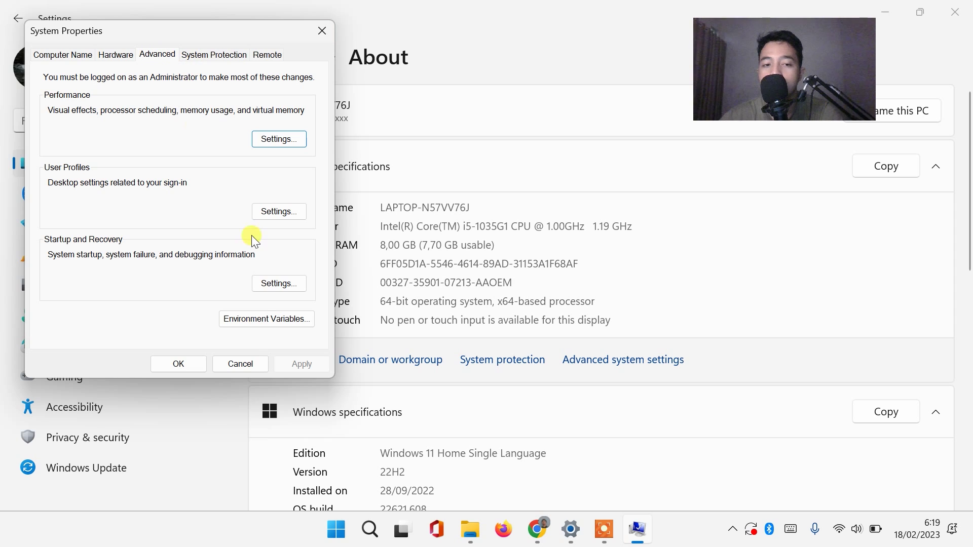
Turn off "Automatically restart" on system failure in the Startup and Recovery settings, and close all open windows
left_click(287, 289)
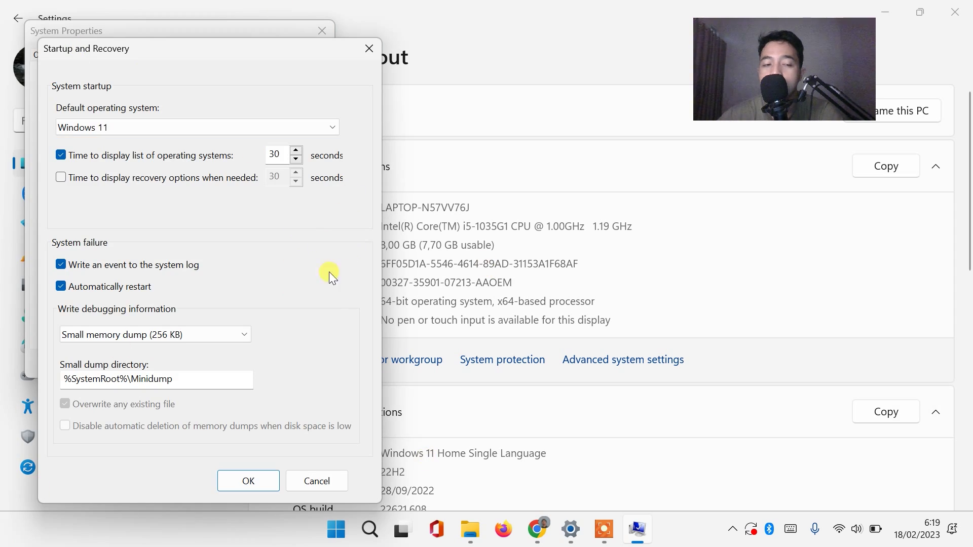
left_click(62, 288)
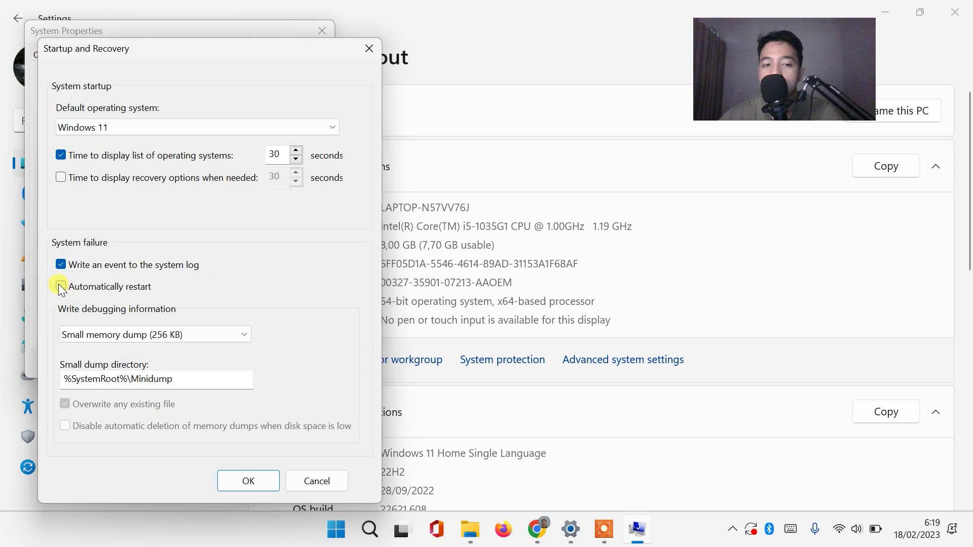
left_click(250, 487)
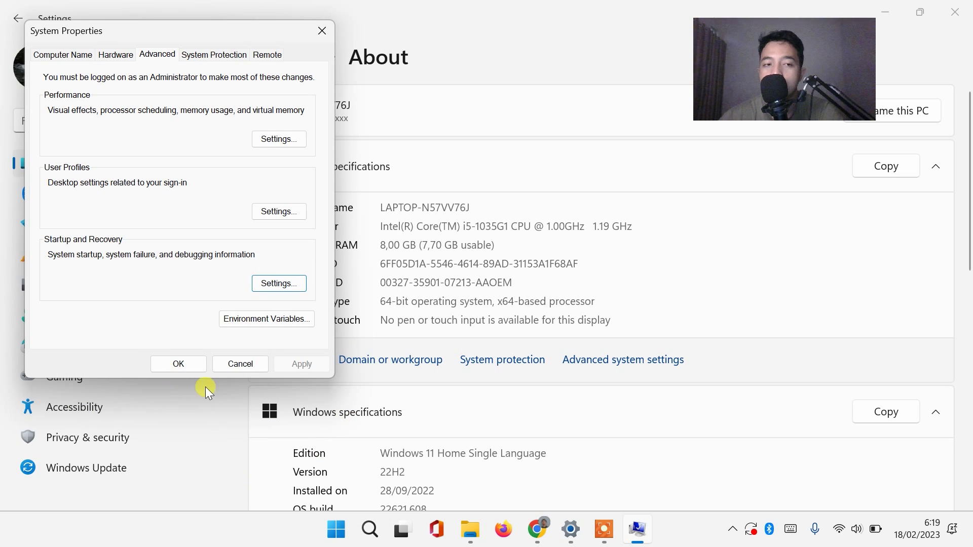
left_click(198, 369)
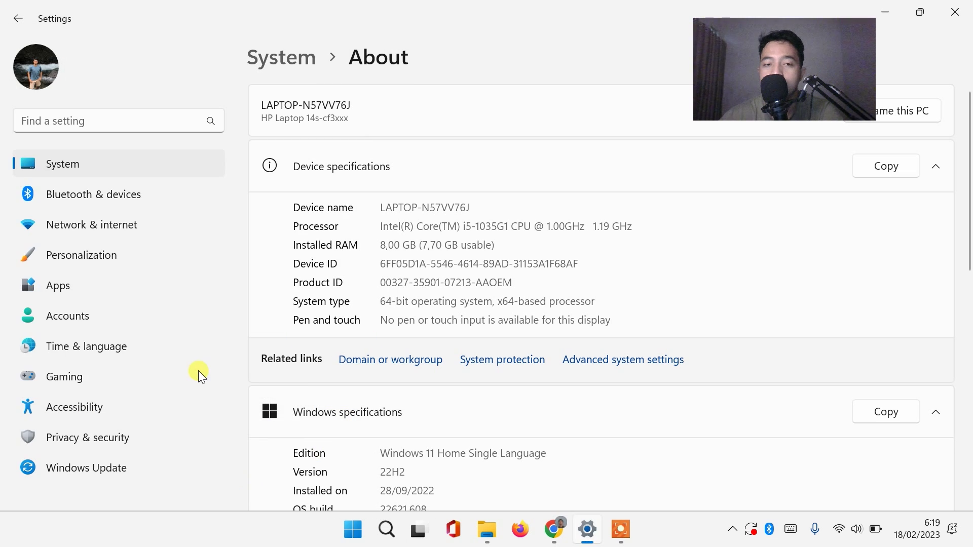
left_click(963, 9)
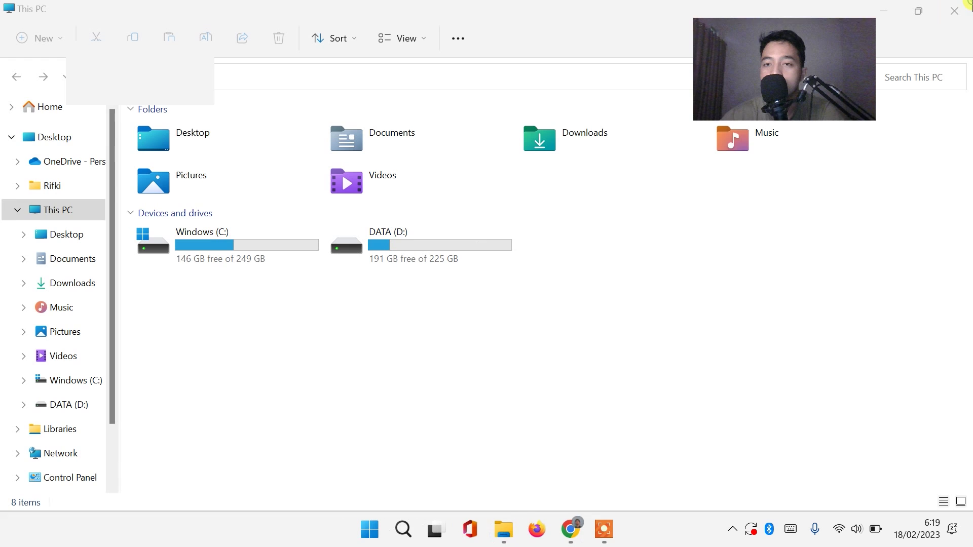
left_click(963, 8)
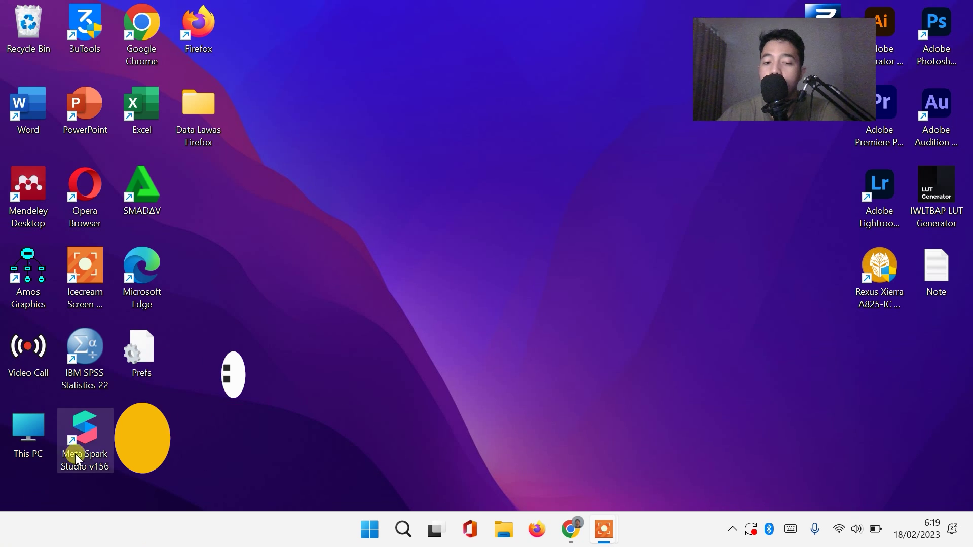
left_click(401, 525)
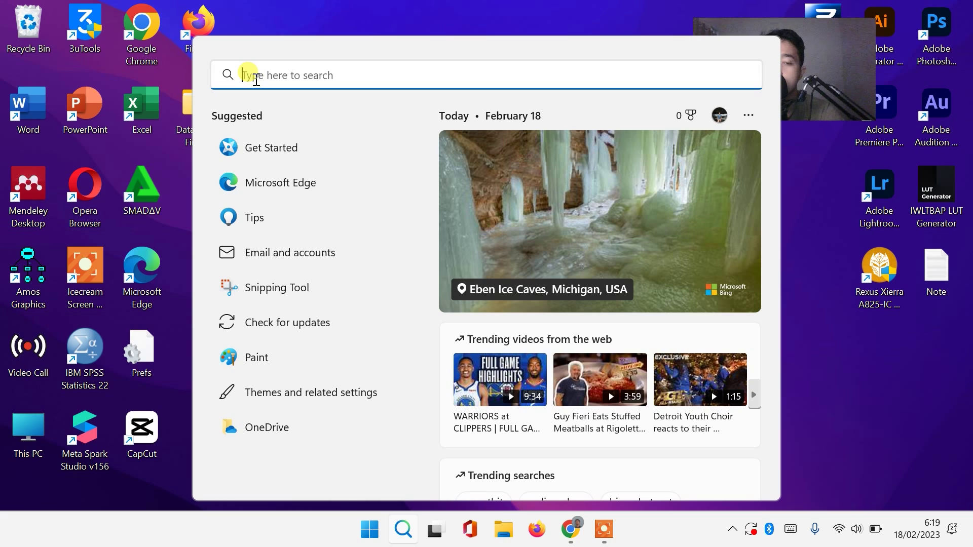
type("run")
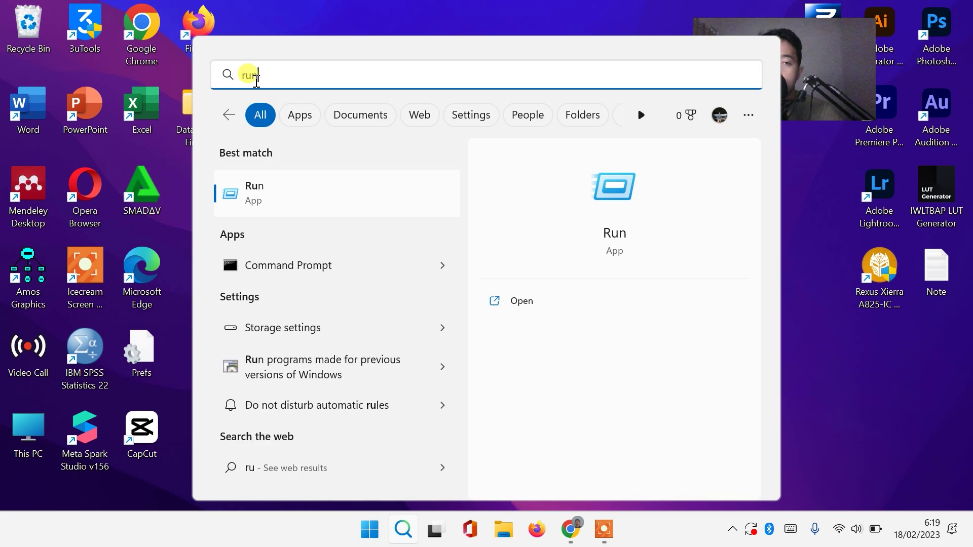
left_click(487, 6)
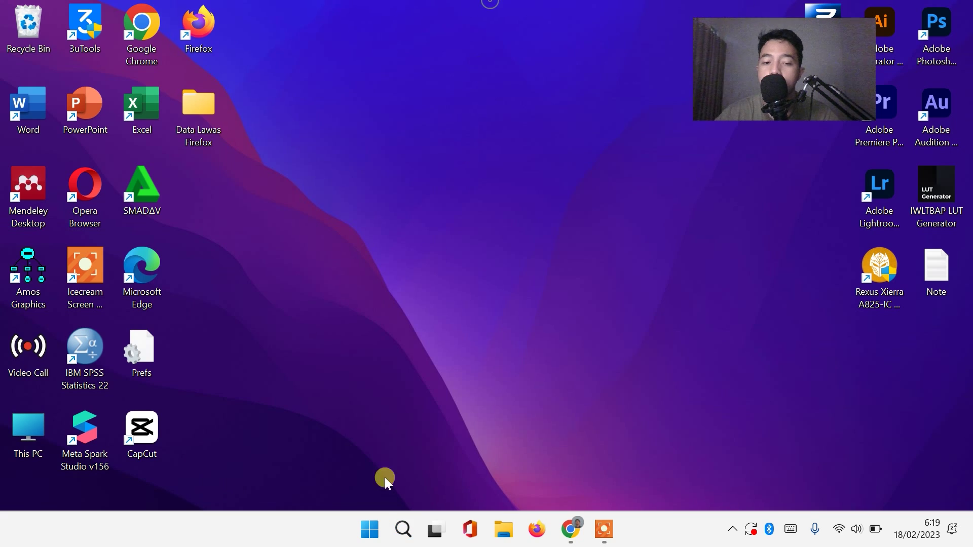
Launch the Registry Editor by executing REGEDIT from the Run dialog
right_click(376, 536)
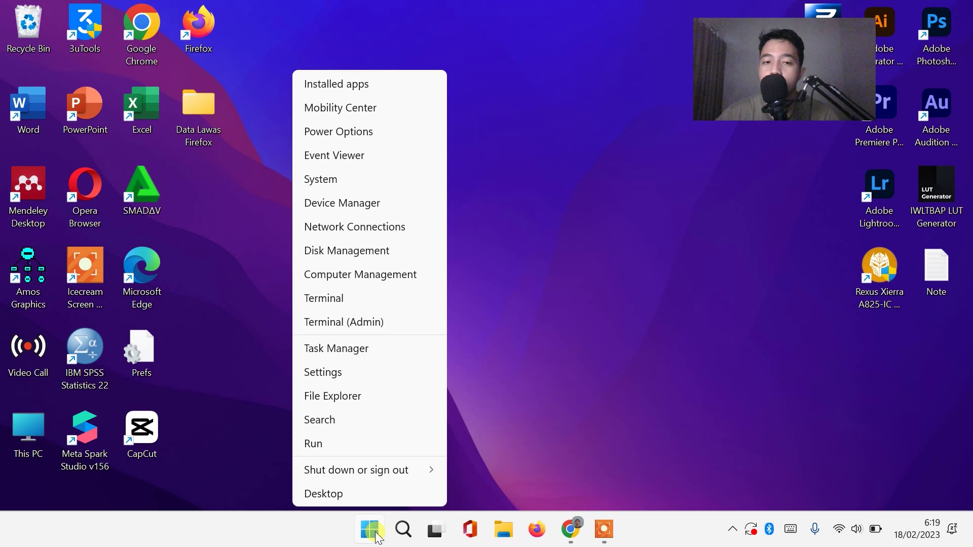
left_click(389, 444)
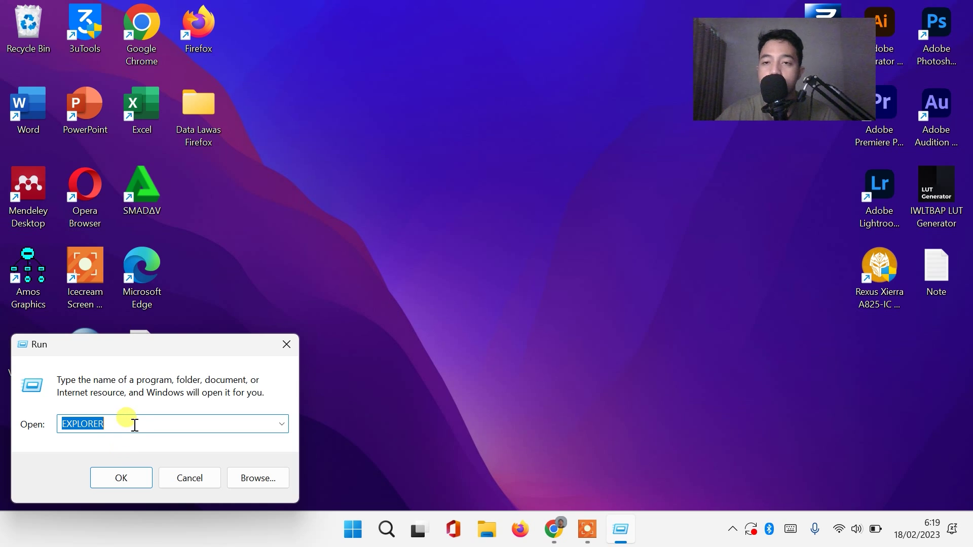
type("REF")
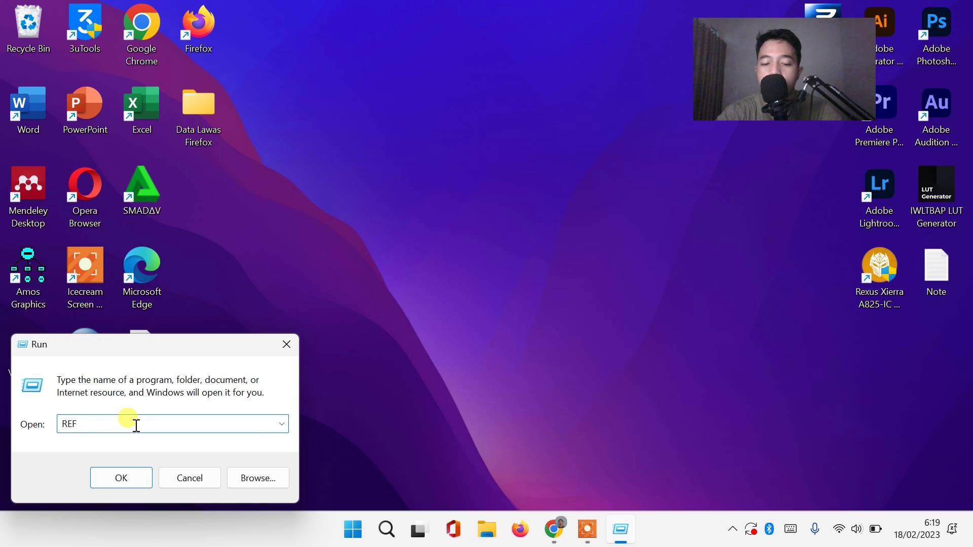
key("BackSpace")
type("GEDI")
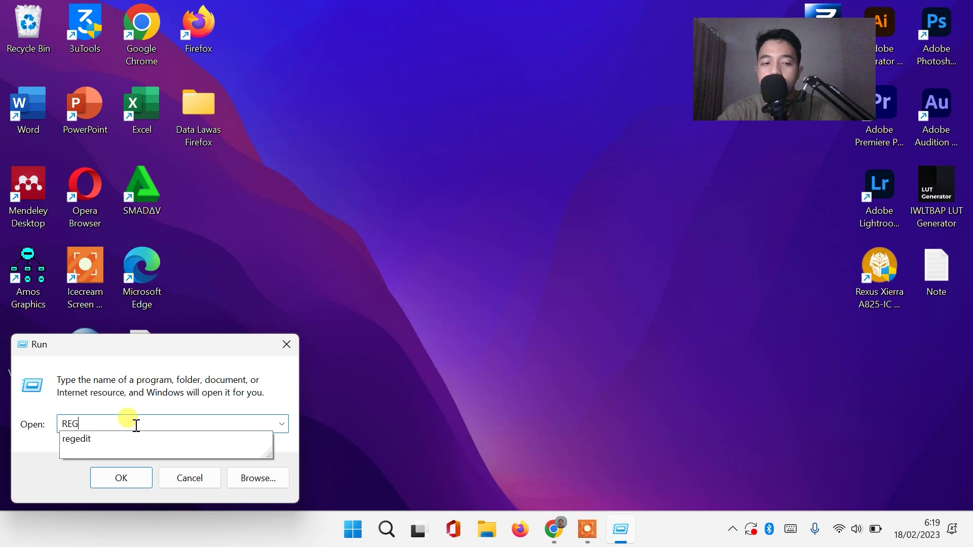
type("T")
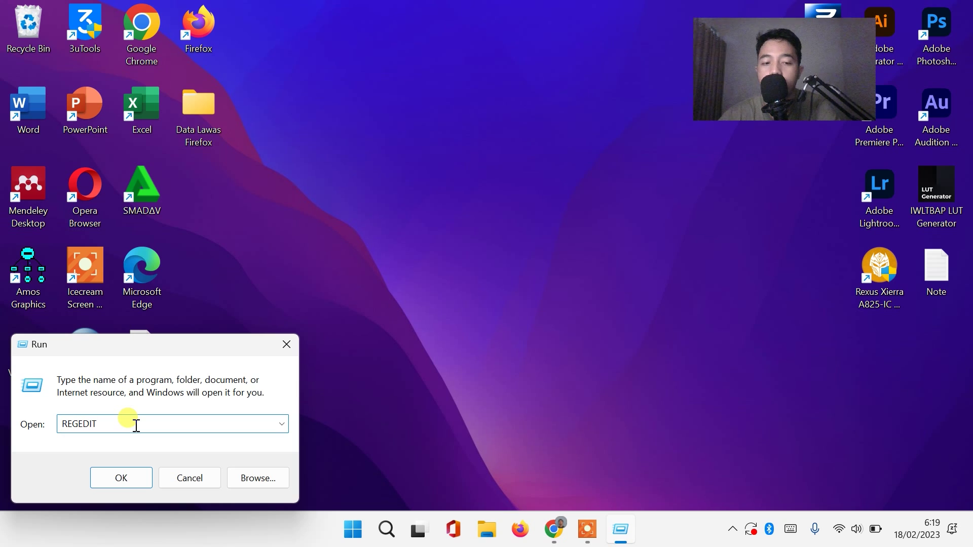
left_click(124, 485)
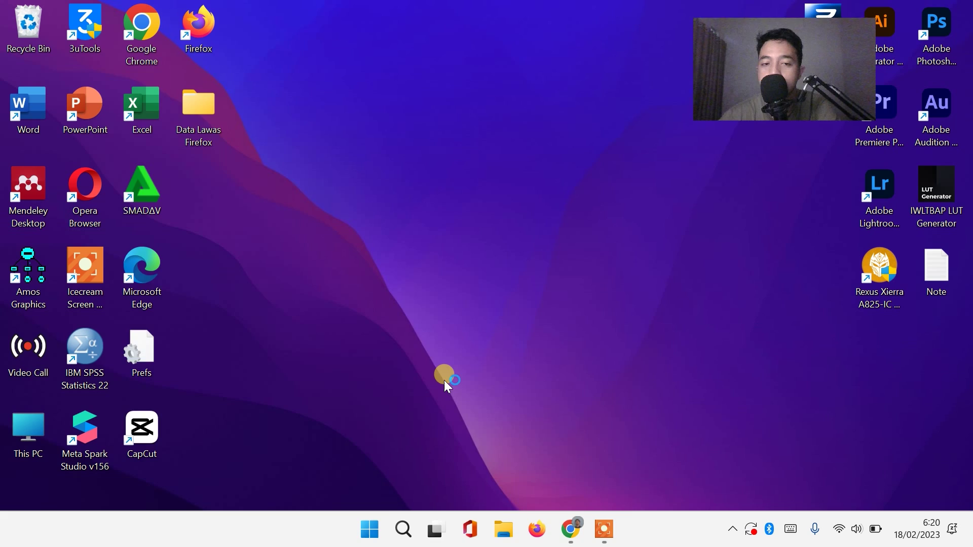
mouse_move(634, 544)
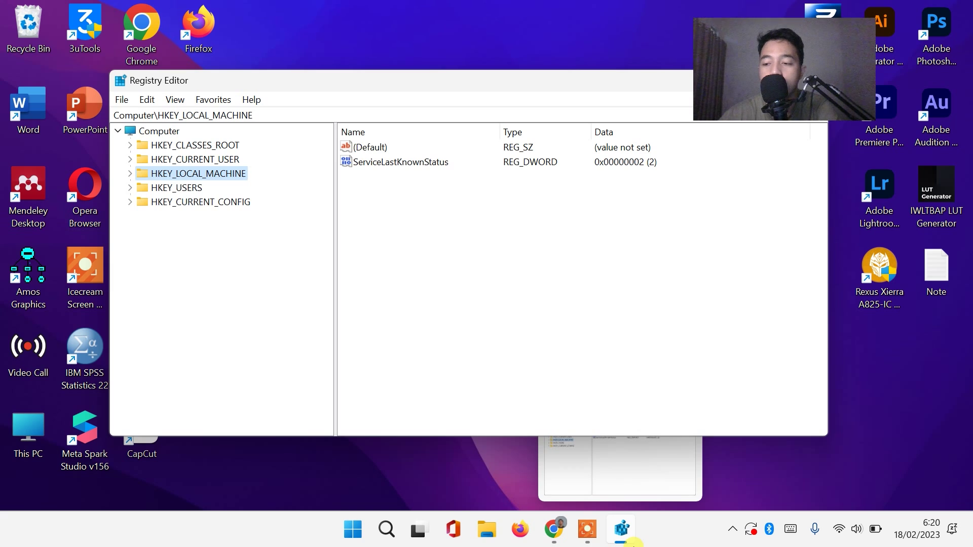
Expand the registry tree to HKEY_LOCAL_MACHINE\SOFTWARE\Policies\Microsoft
left_click(129, 173)
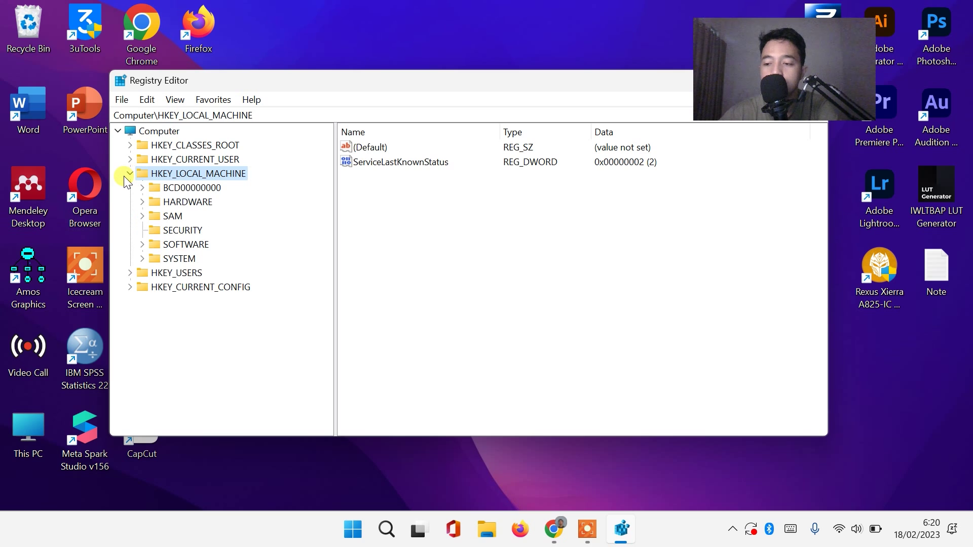
left_click(142, 244)
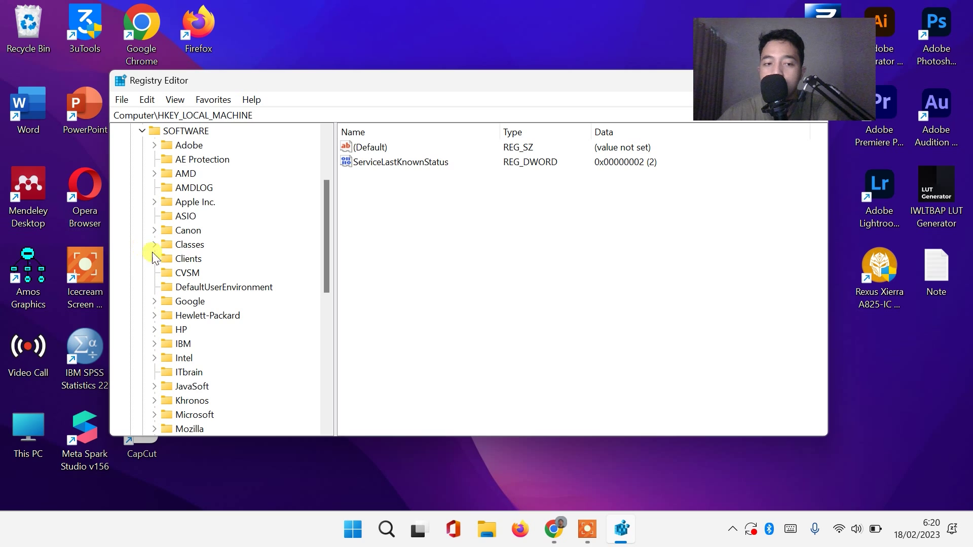
scroll(219, 317, "down", 3)
scroll(222, 323, "down", 4)
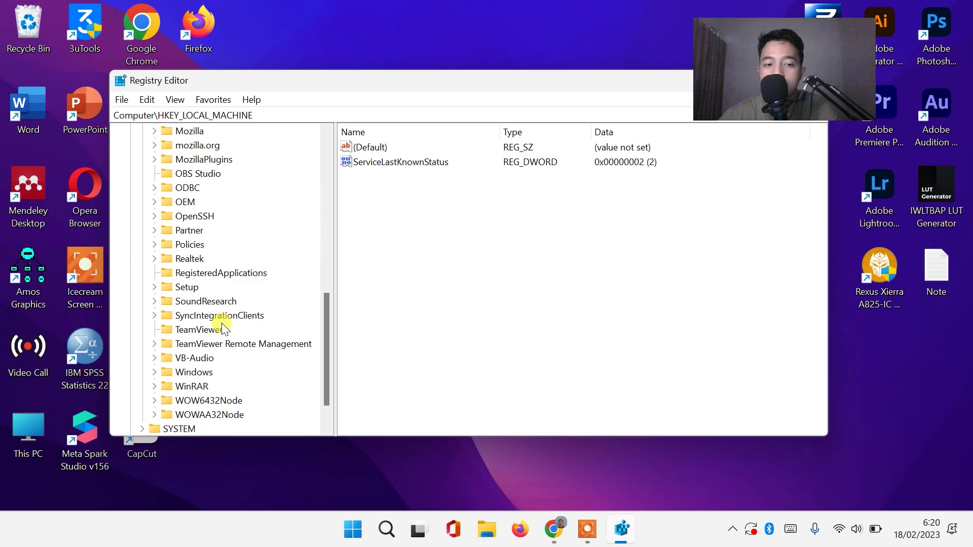
left_click(155, 244)
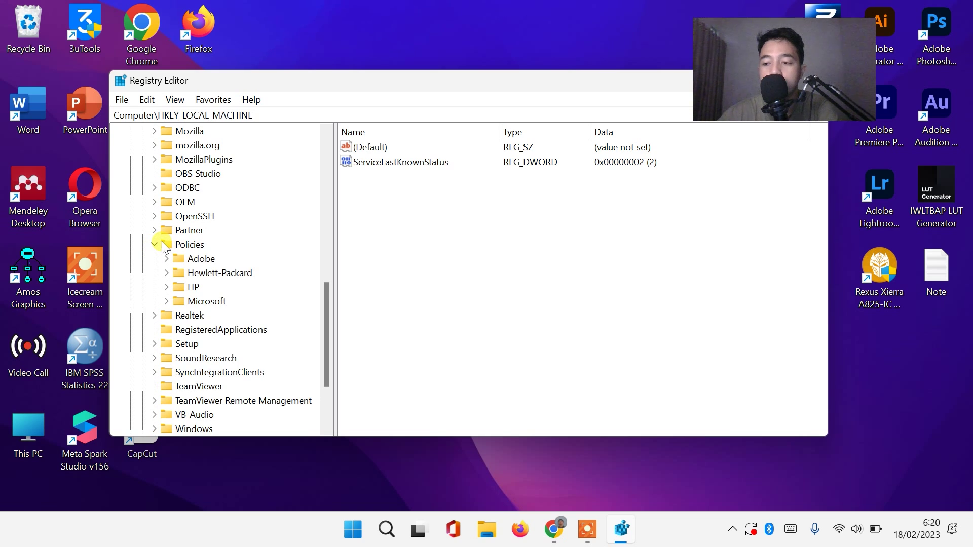
left_click(166, 302)
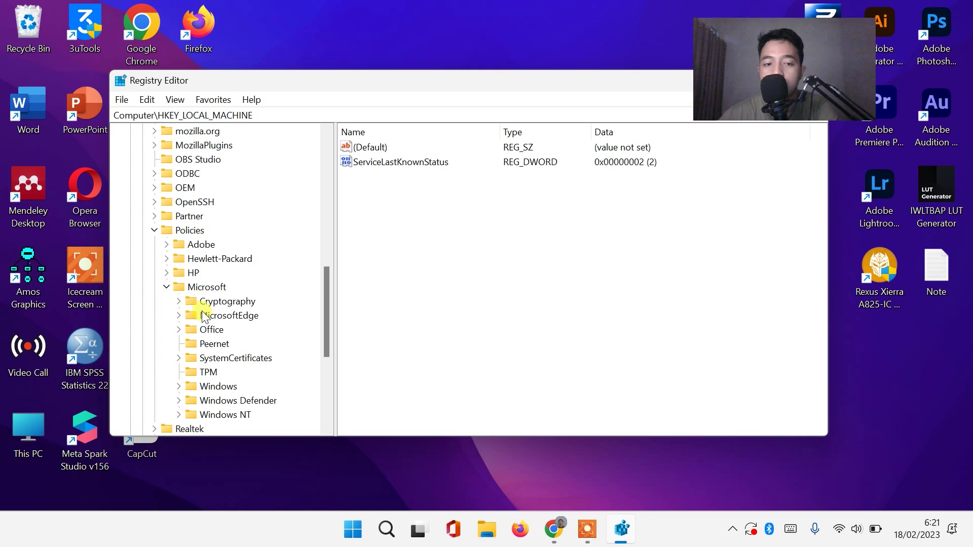
scroll(207, 374, "down", 1)
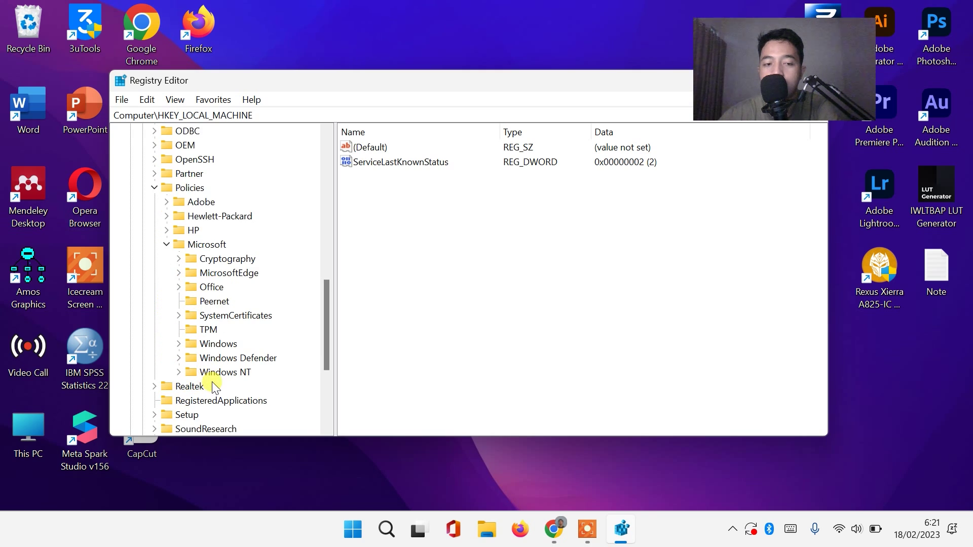
Create a new key named WindowsUpdates under the Windows key in Policies\Microsoft
right_click(221, 342)
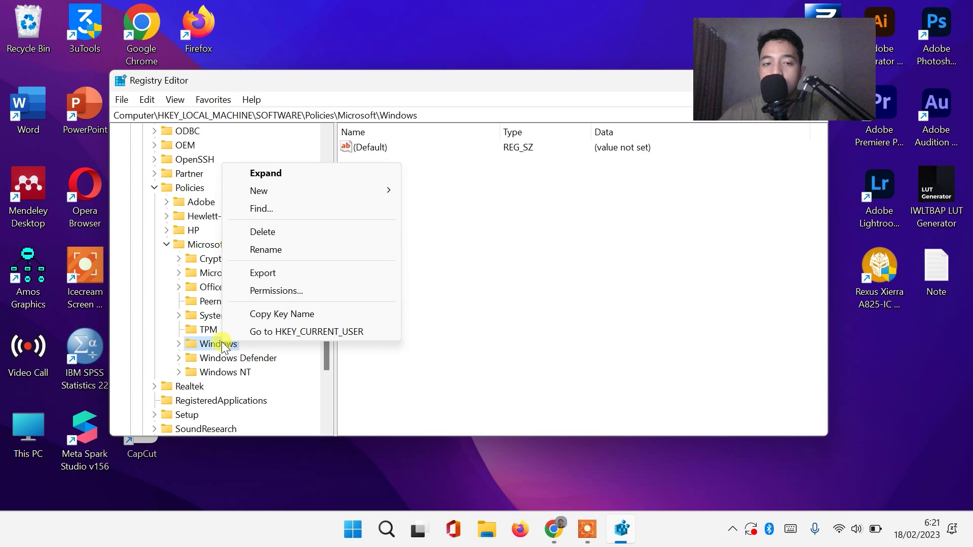
mouse_move(282, 188)
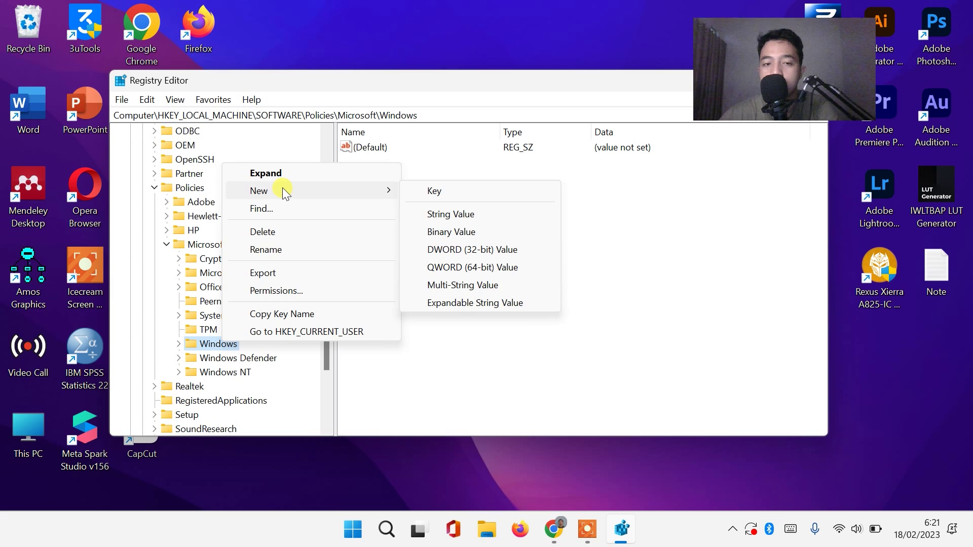
left_click(450, 195)
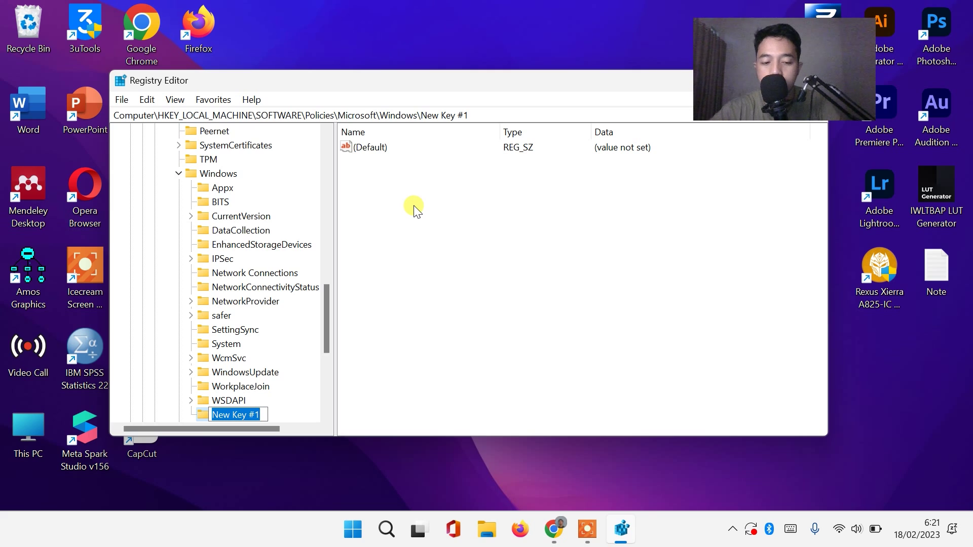
type("Windo")
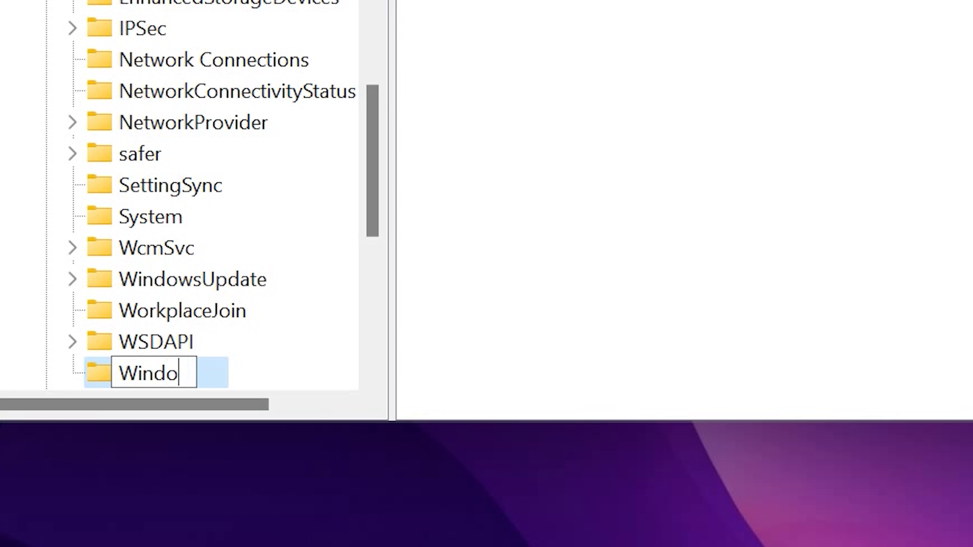
type("wsUpd")
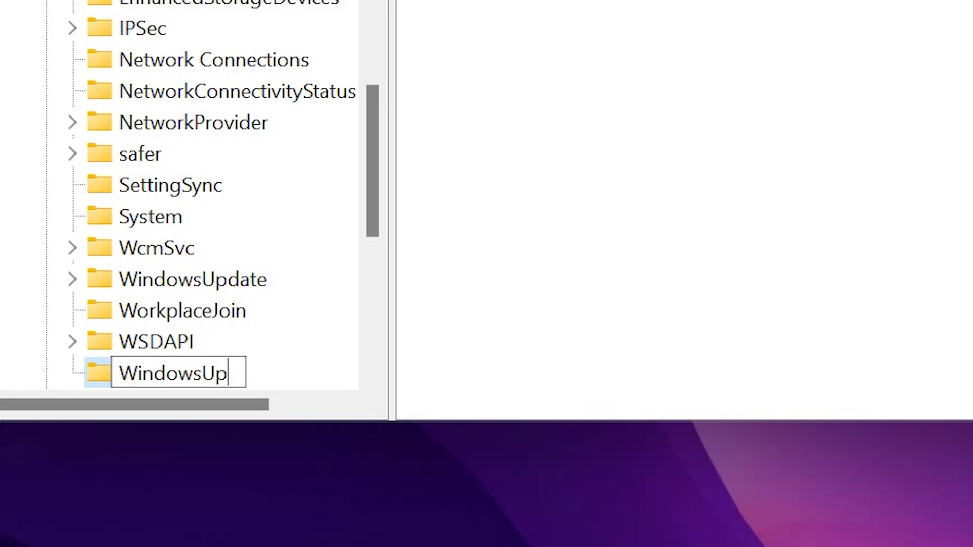
type("ates")
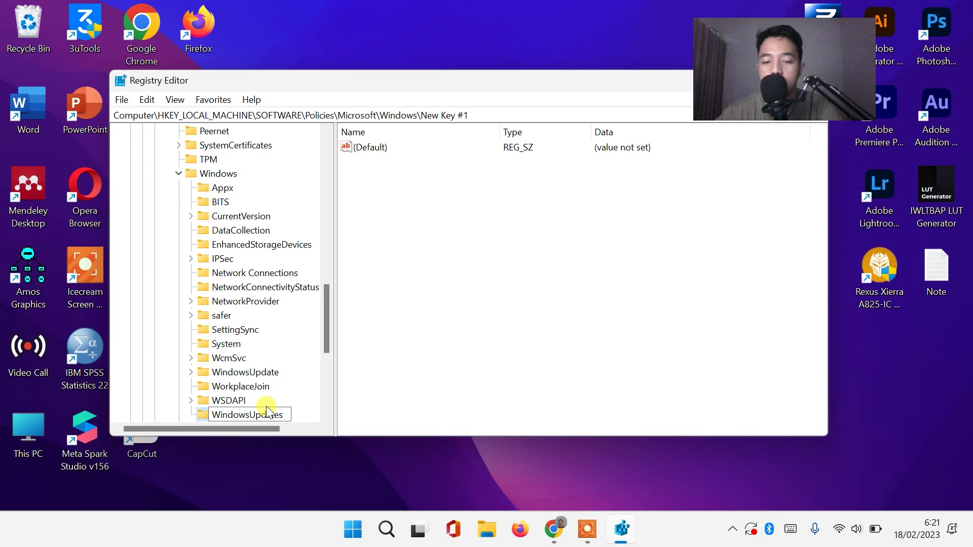
key("Return")
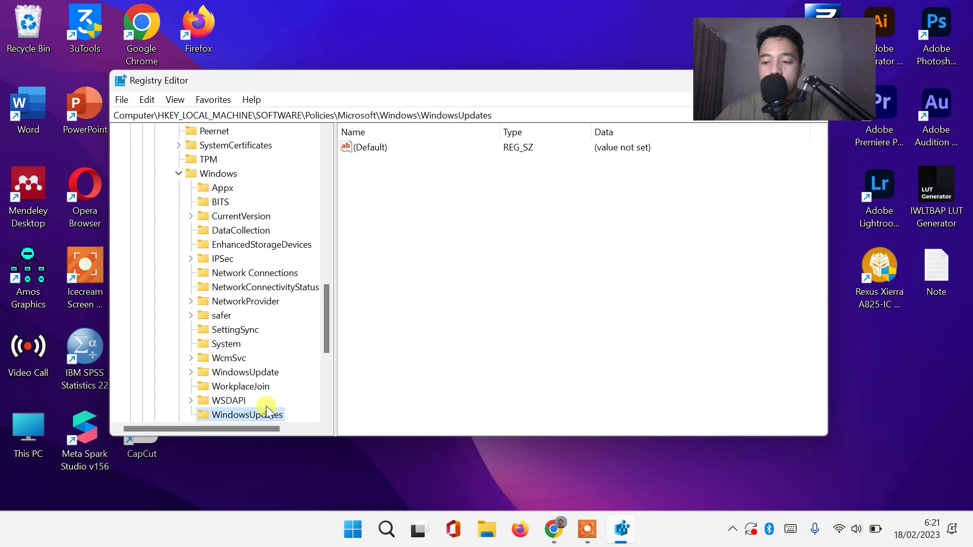
scroll(267, 394, "down", 1)
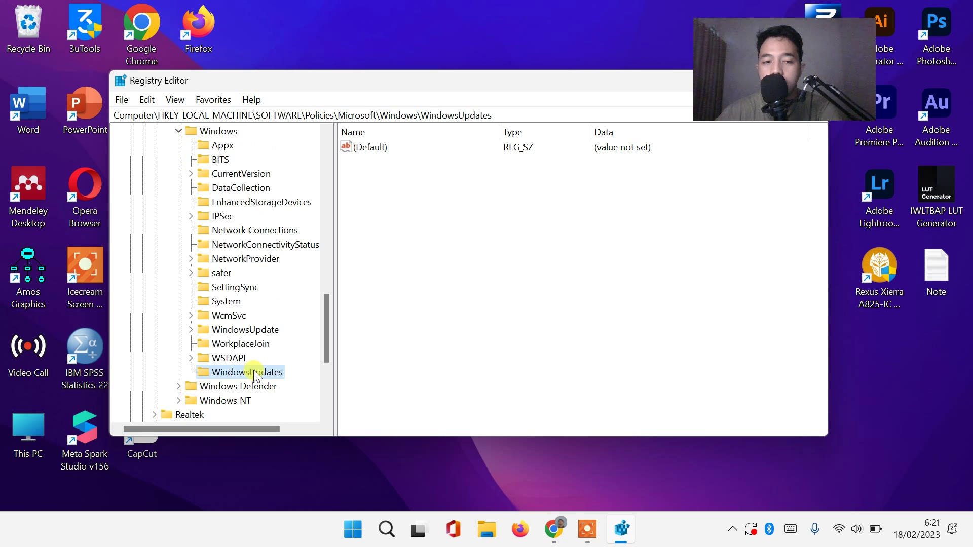
Create a new subkey named AU under the WindowsUpdates key
right_click(254, 371)
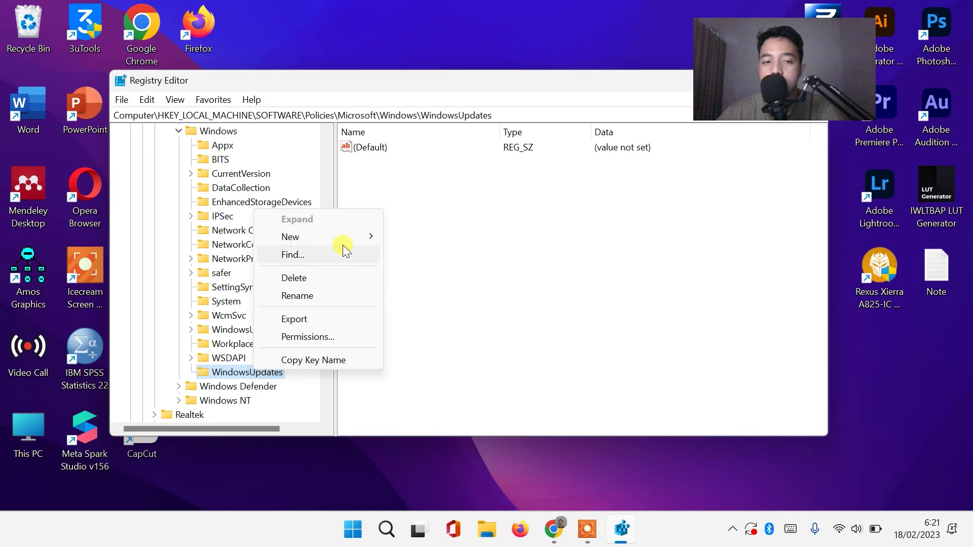
mouse_move(343, 236)
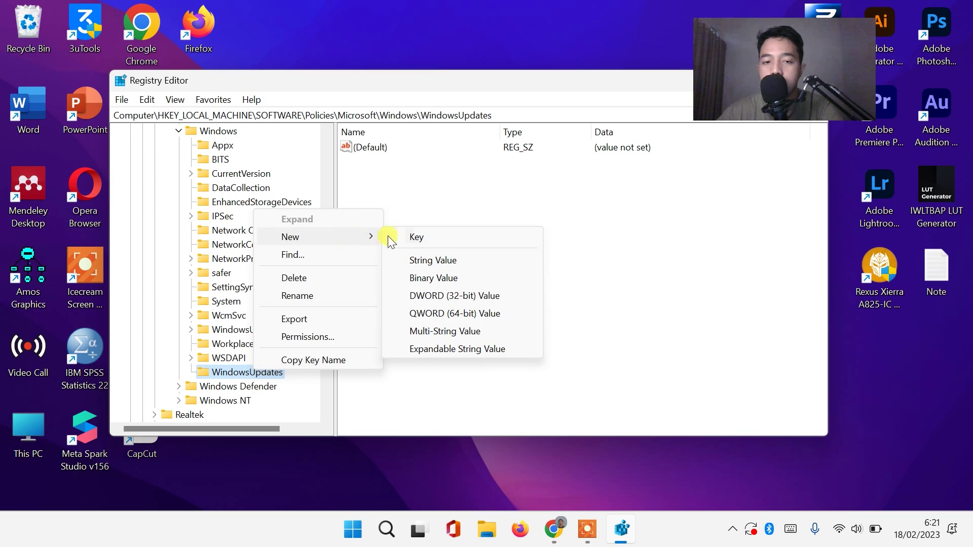
left_click(408, 236)
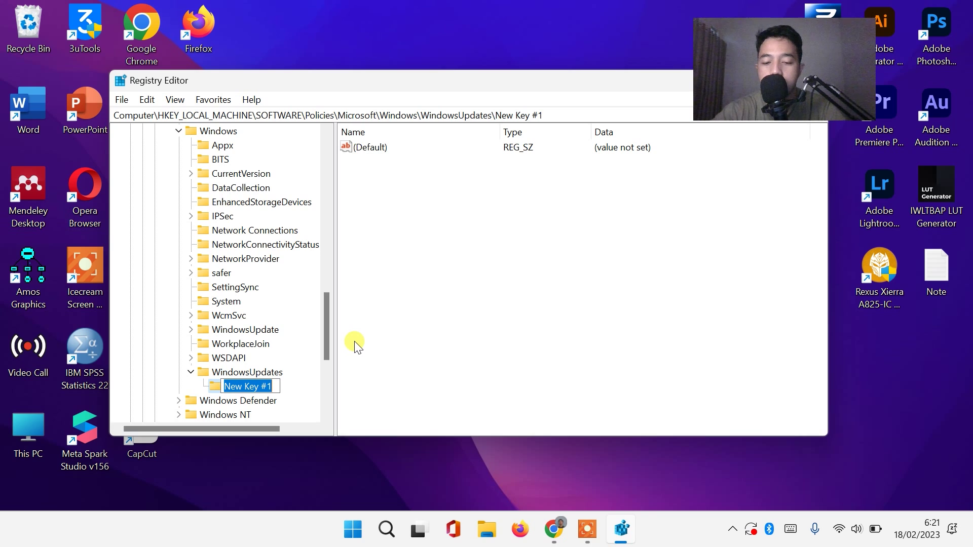
type("AU")
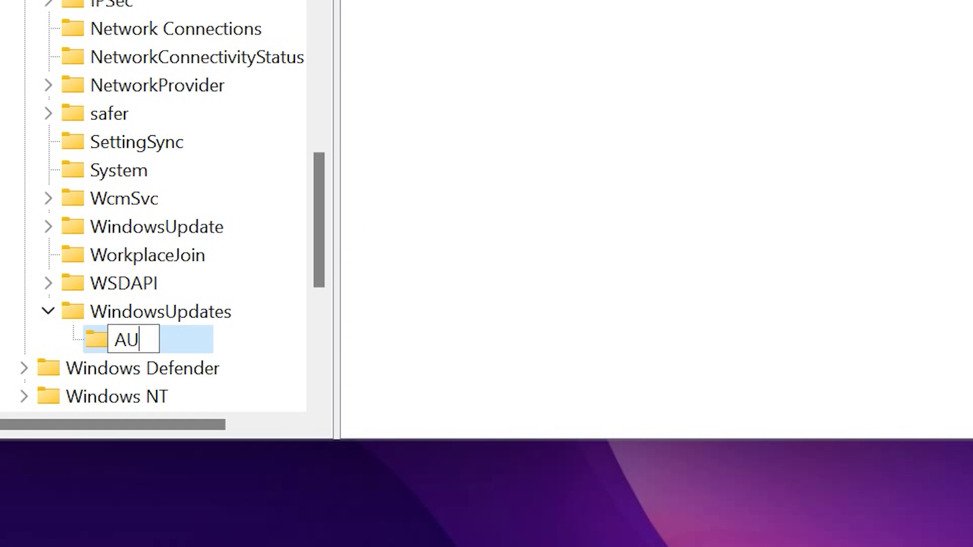
left_click(375, 251)
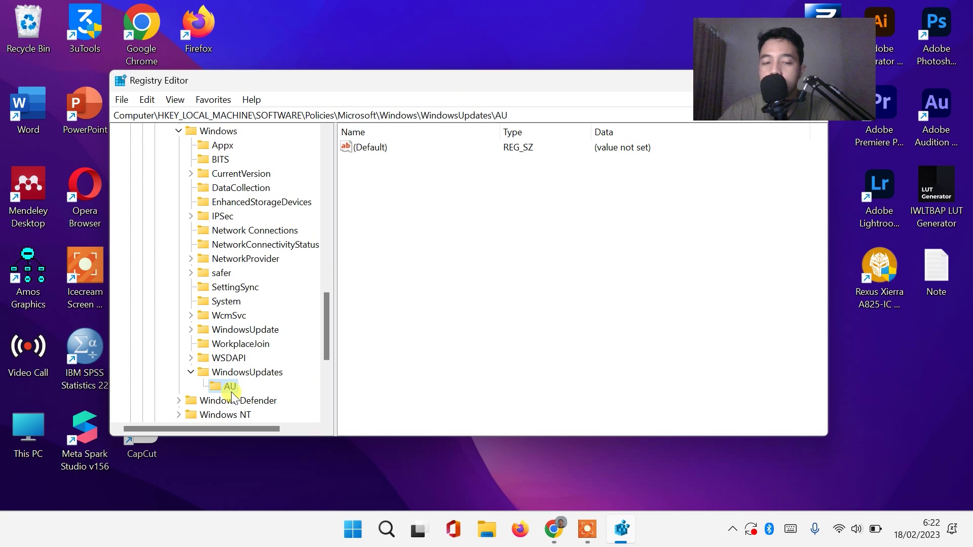
Add a DWORD (32-bit) value named NoAutoRebootWithLoggedOnUser to the AU key
right_click(515, 274)
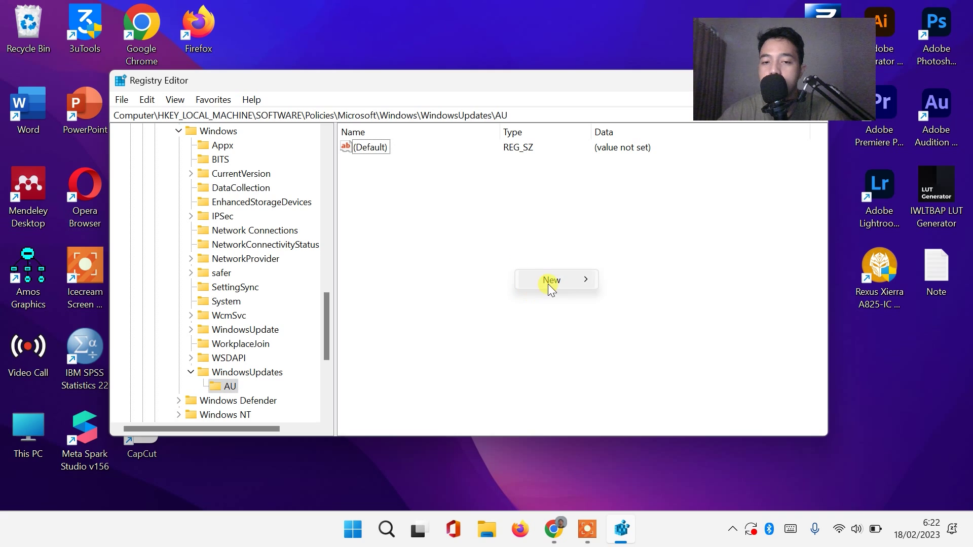
mouse_move(552, 281)
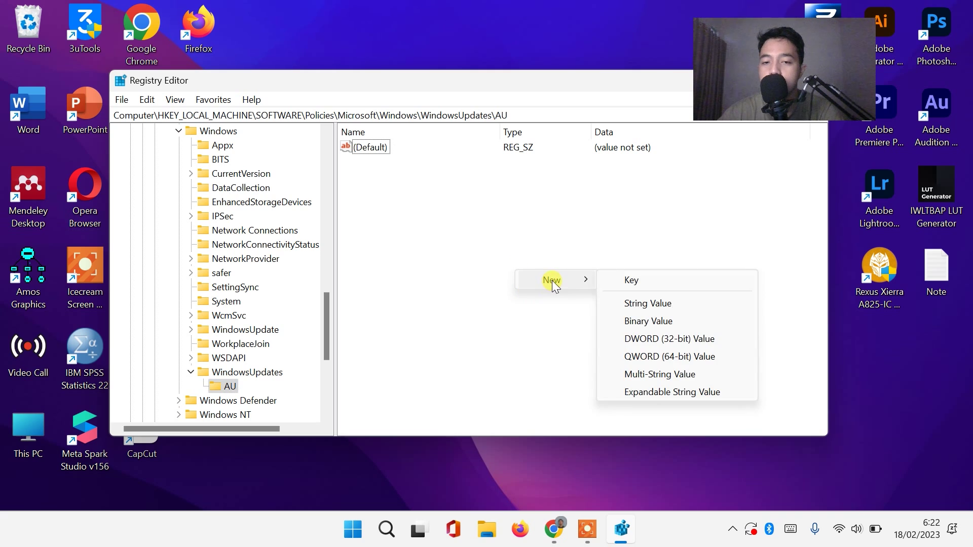
left_click(655, 341)
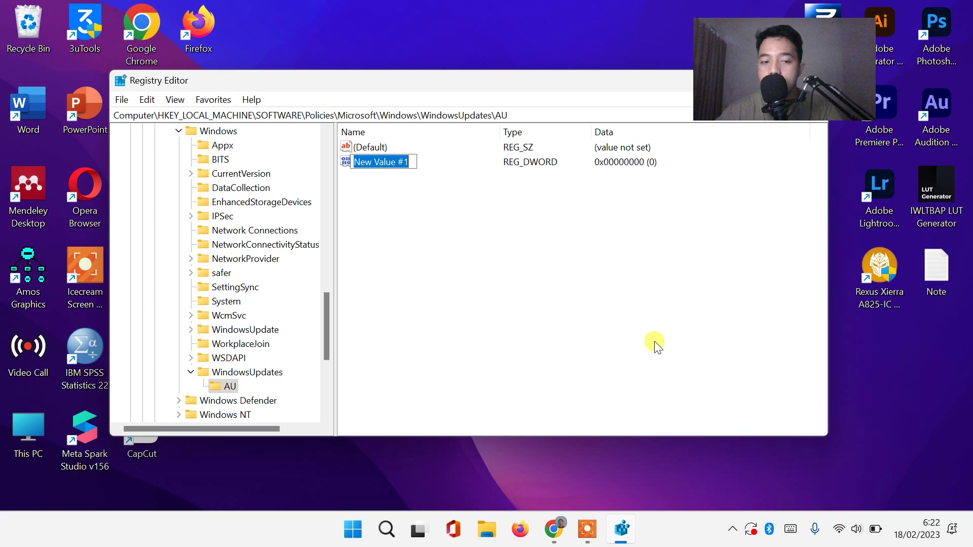
type("NoAutoRebootWithLoggedOnUser")
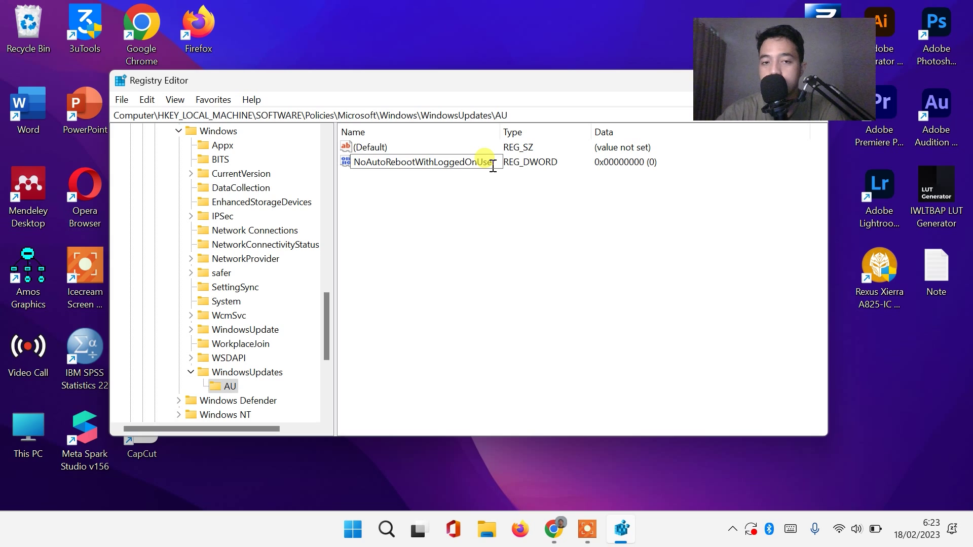
key("Return")
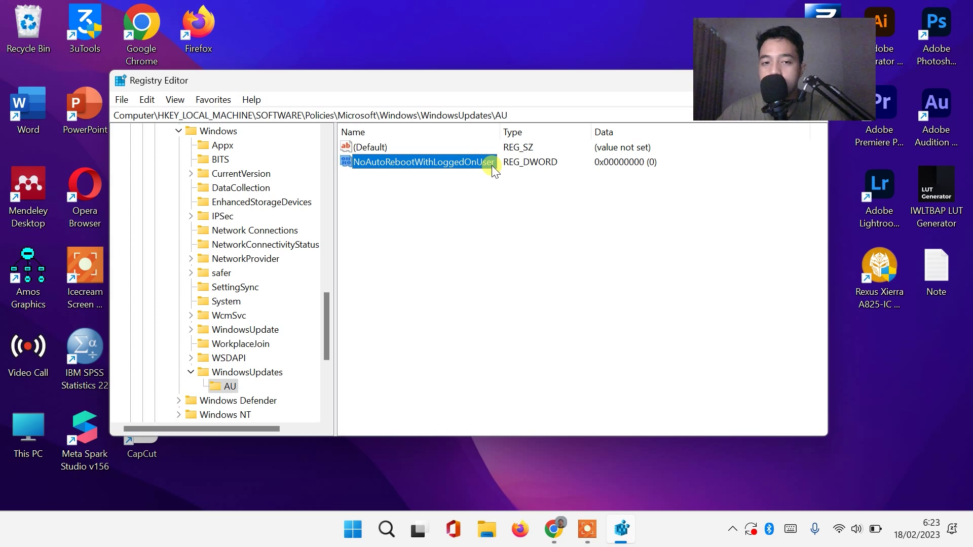
Set the value data of NoAutoRebootWithLoggedOnUser to 1 in hexadecimal base
right_click(476, 164)
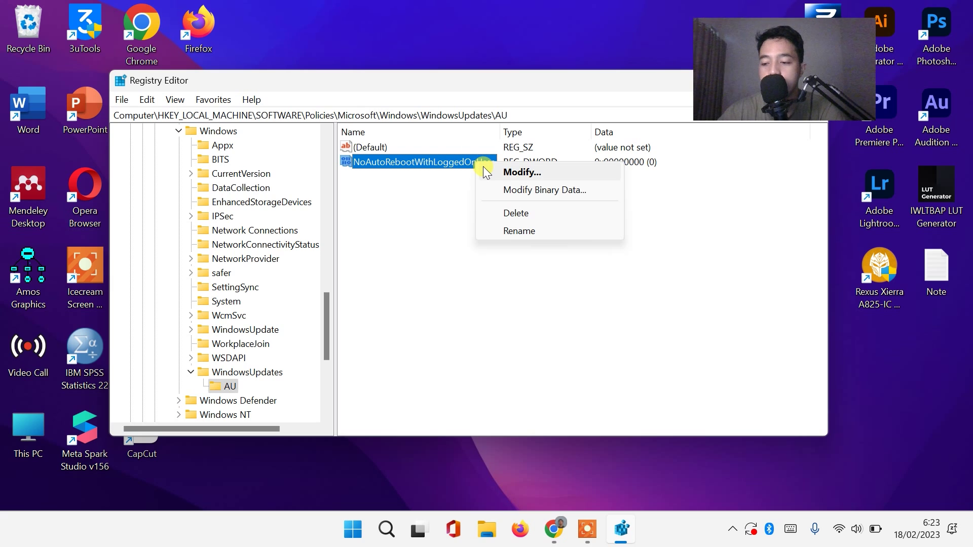
left_click(483, 168)
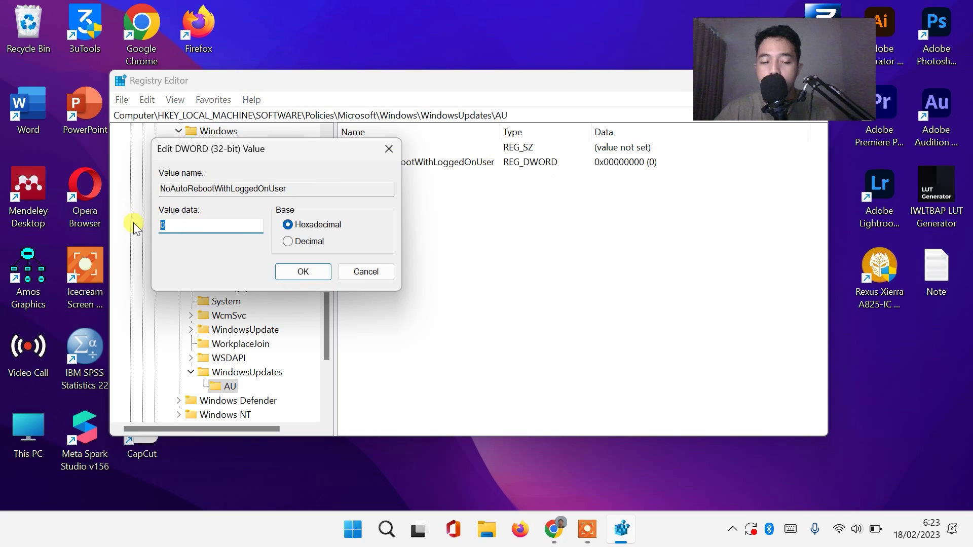
type("1")
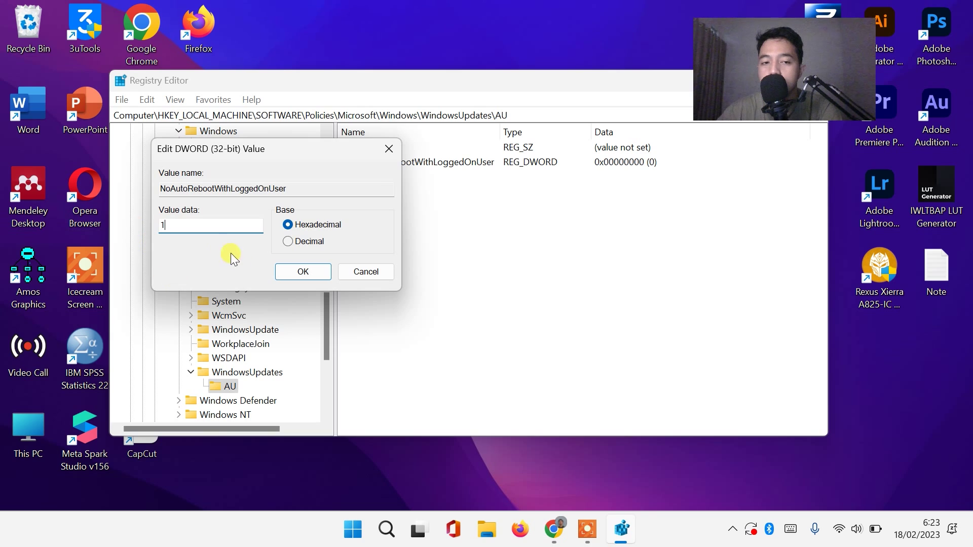
left_click(298, 271)
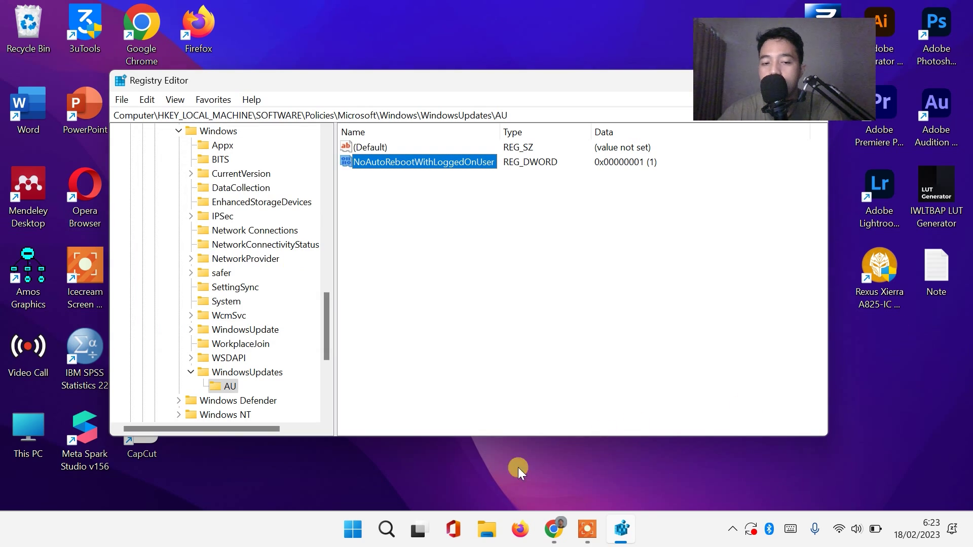
Open the Windows power options for restarting the computer
left_click(352, 531)
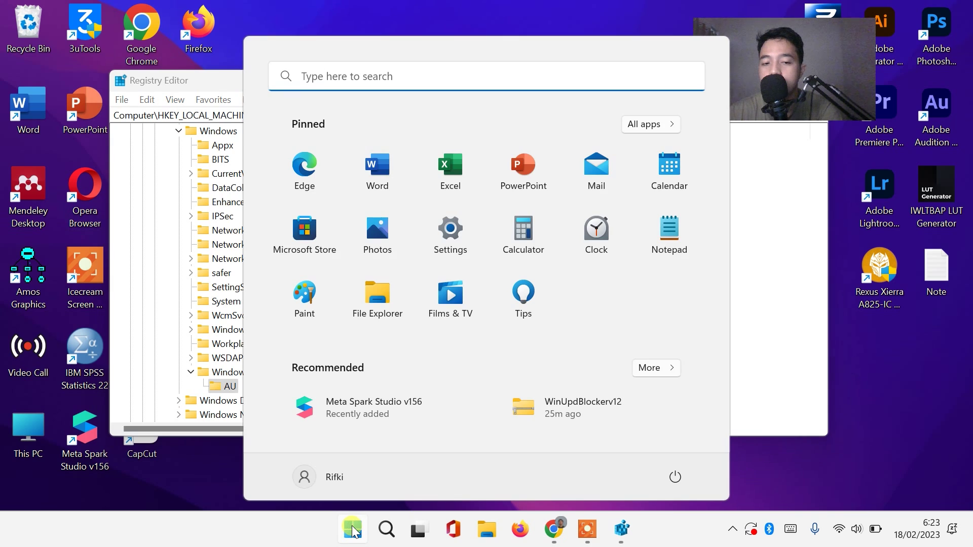
left_click(677, 477)
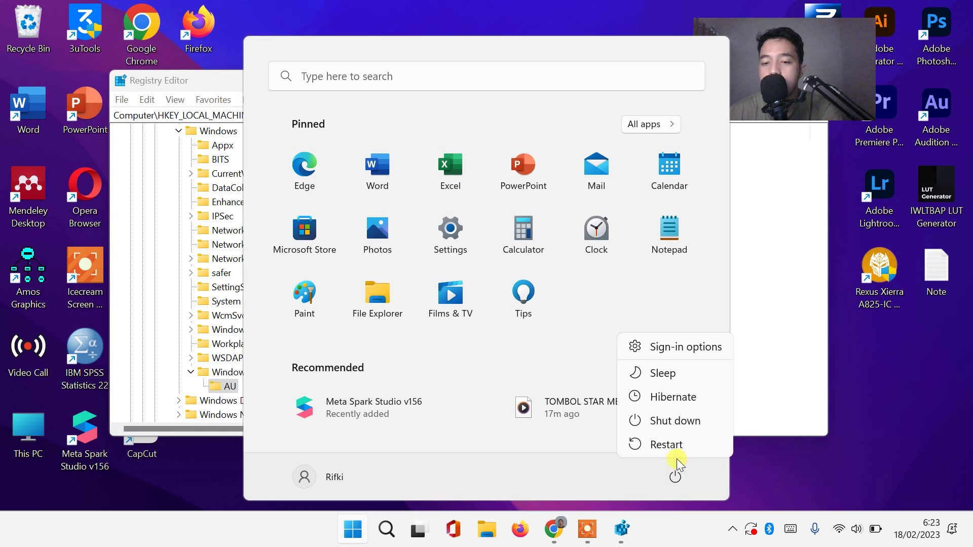